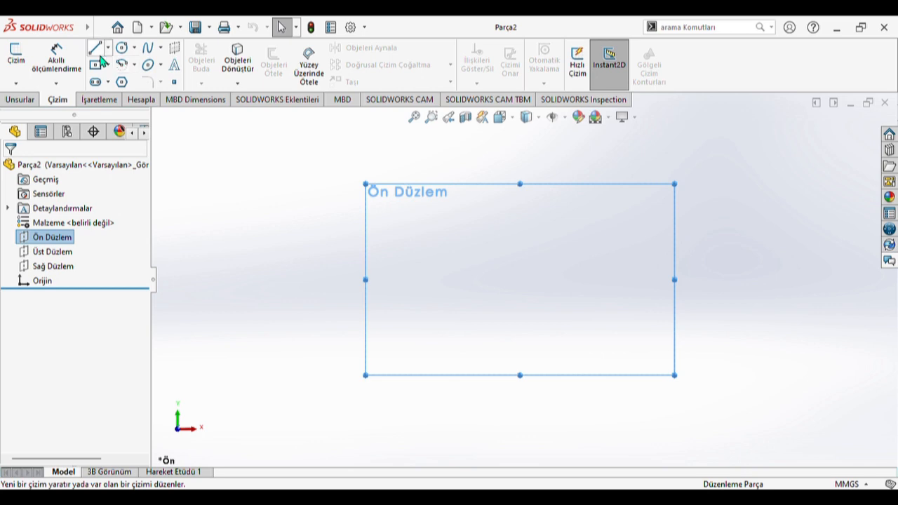
Start a sketch on the Front Plane and draw a vertical line about 72 mm long upward from the origin.
click(95, 48)
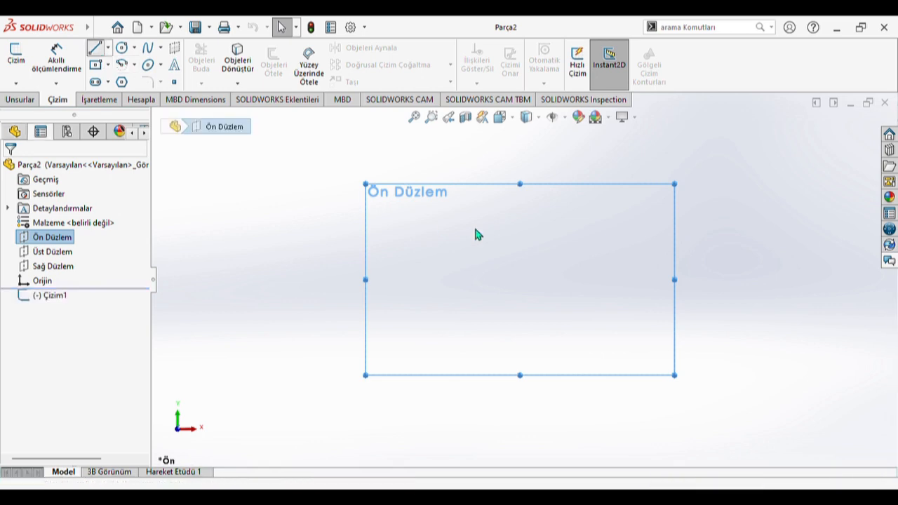
click(520, 279)
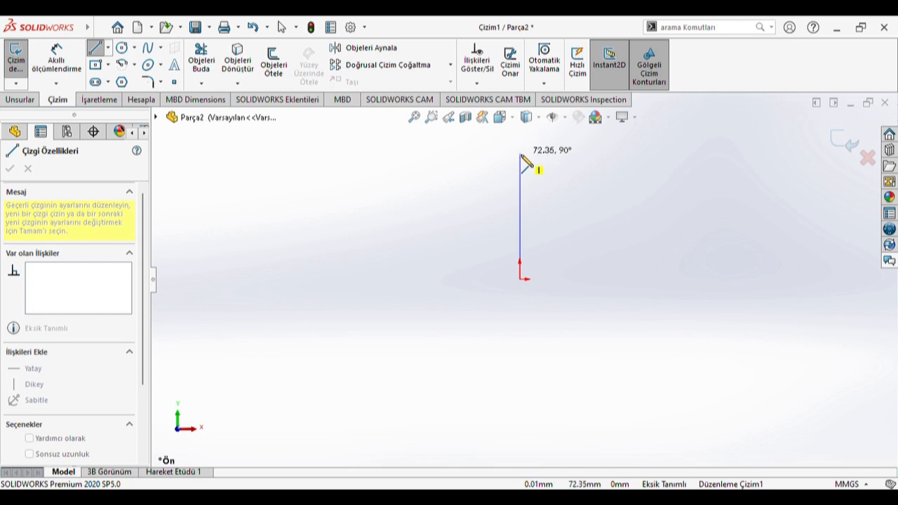
click(520, 154)
Dimension the vertical line's length and set it to 75 mm.
click(56, 60)
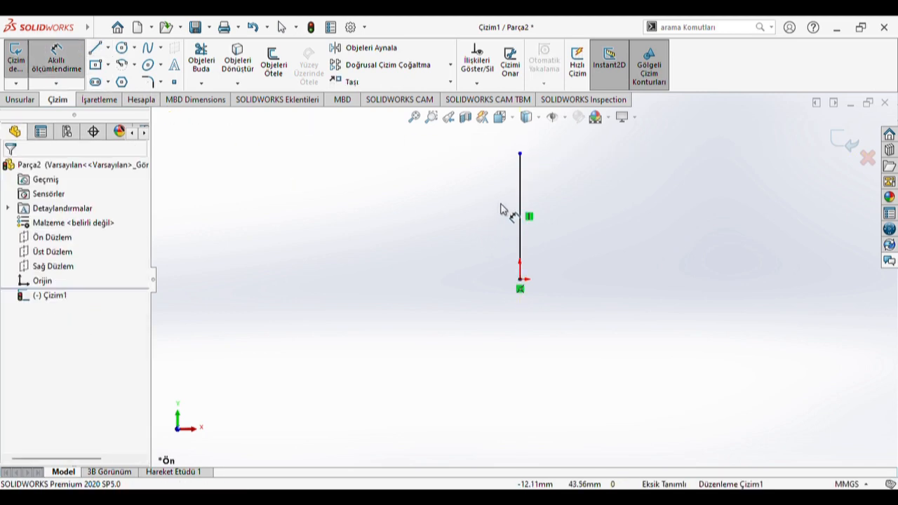
click(519, 200)
click(472, 199)
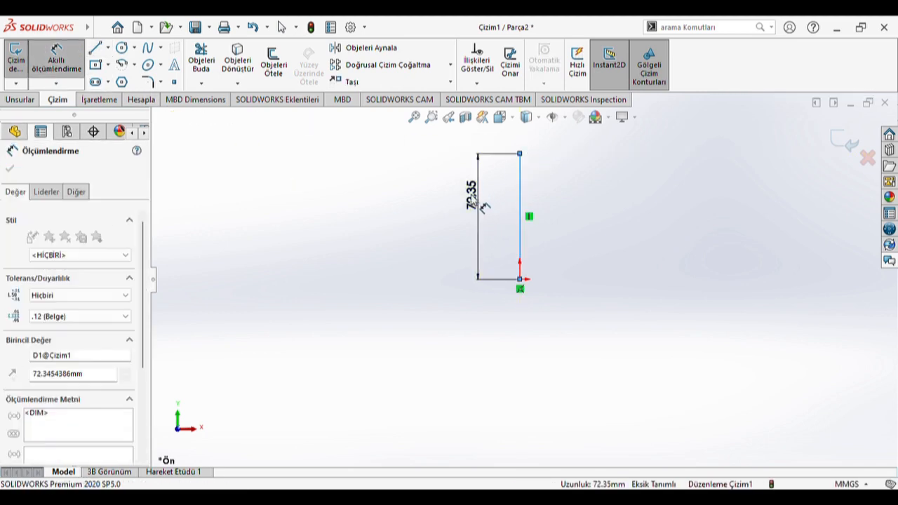
text(75)
key(Return)
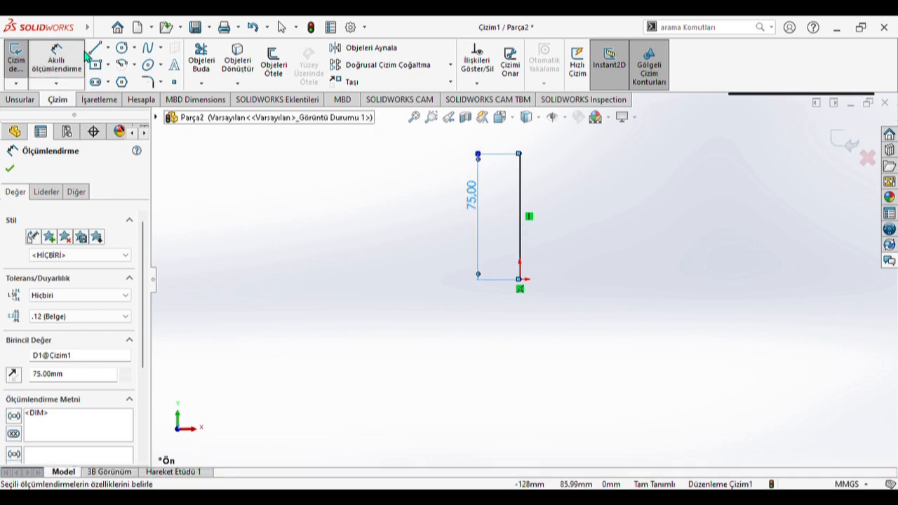
Draw a horizontal line about 37 mm long to the right from the origin.
click(96, 47)
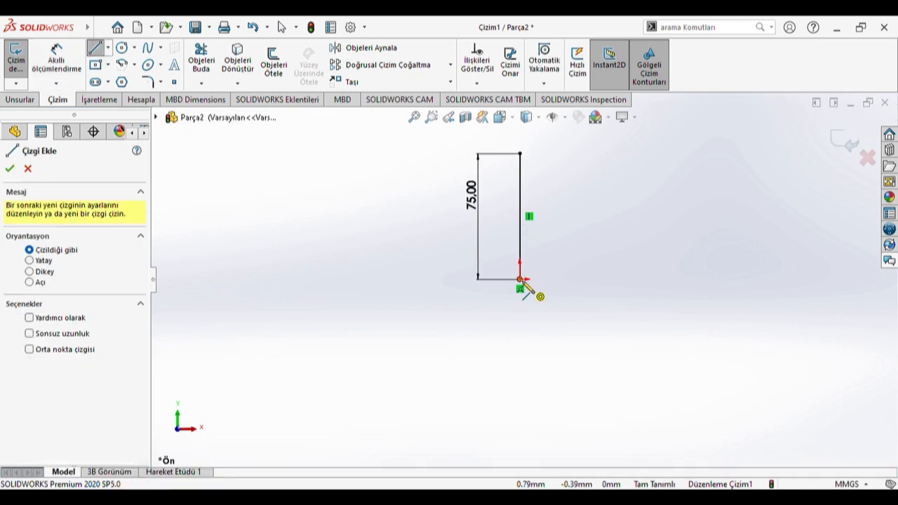
click(520, 280)
click(588, 280)
Dimension the bottom horizontal line's length and set it to 15 mm.
click(56, 56)
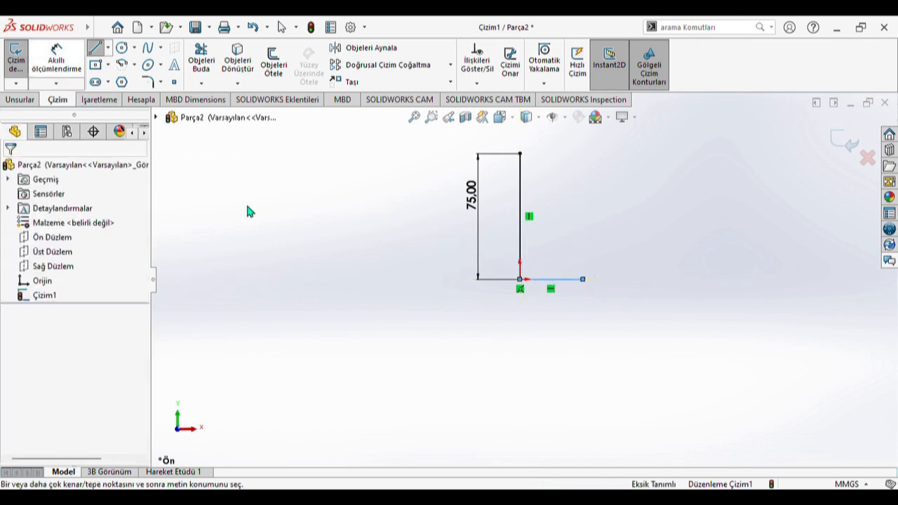
click(580, 281)
click(572, 309)
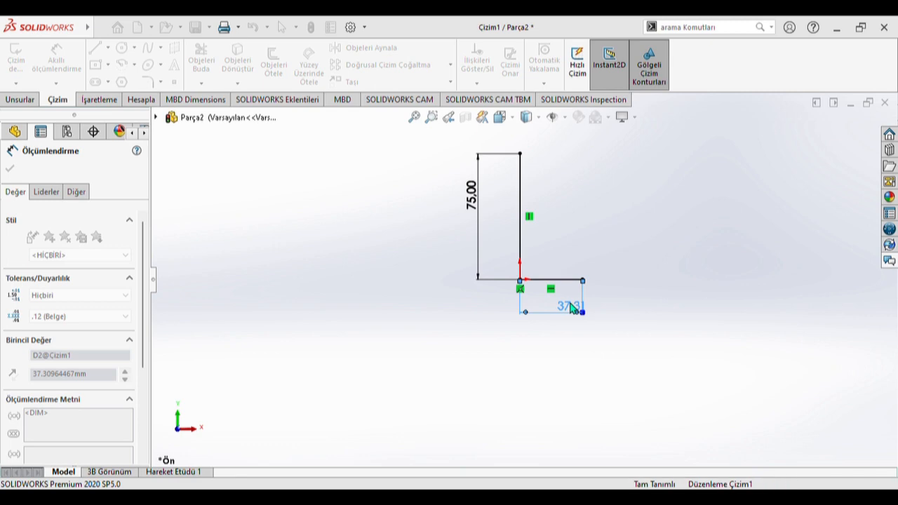
text(15)
key(Return)
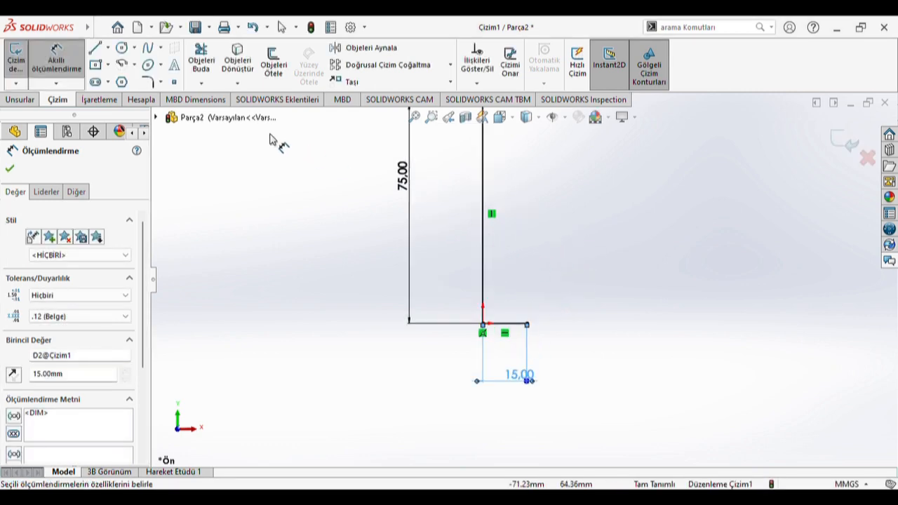
Draw a short line slanting up and inward from the bottom line's right end and set its vertical height to 2 mm.
click(96, 49)
click(526, 323)
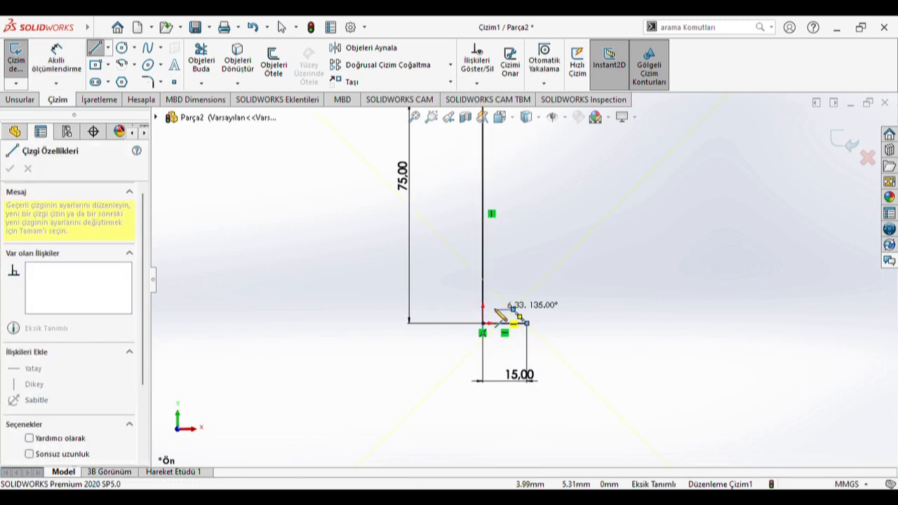
click(82, 68)
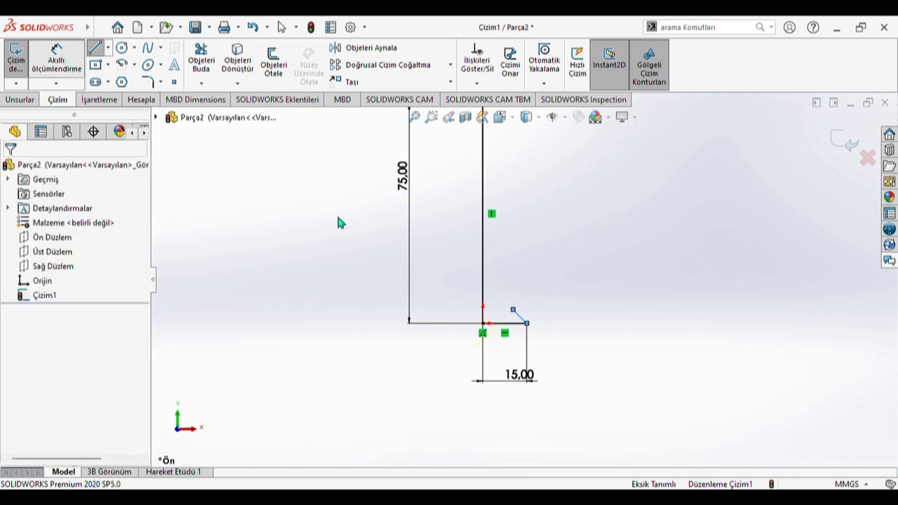
click(574, 316)
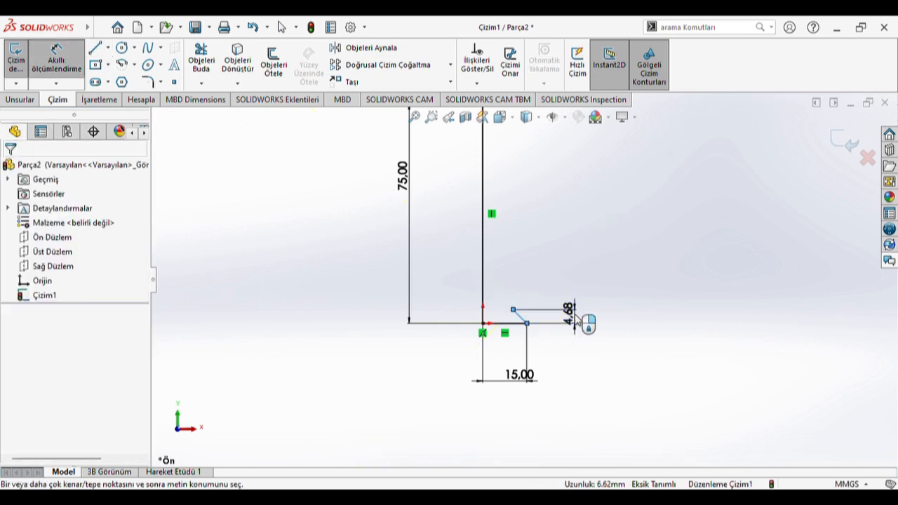
text(2)
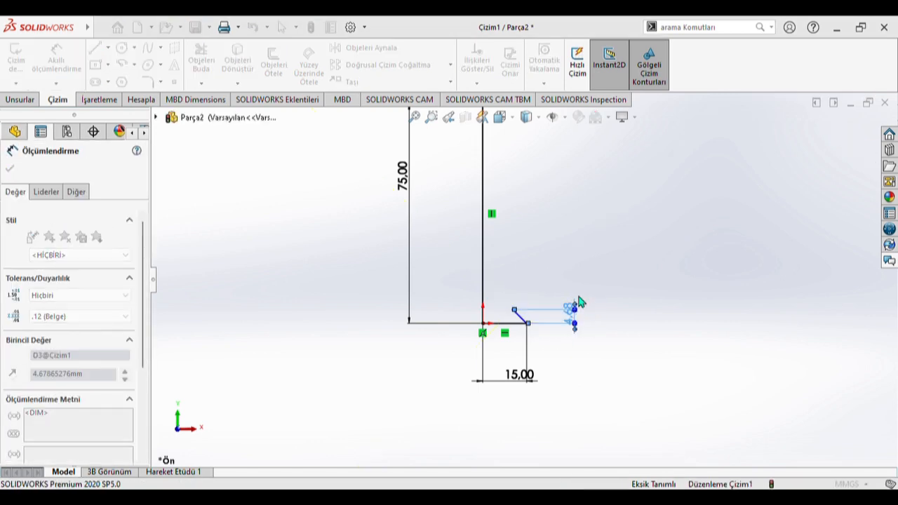
key(Return)
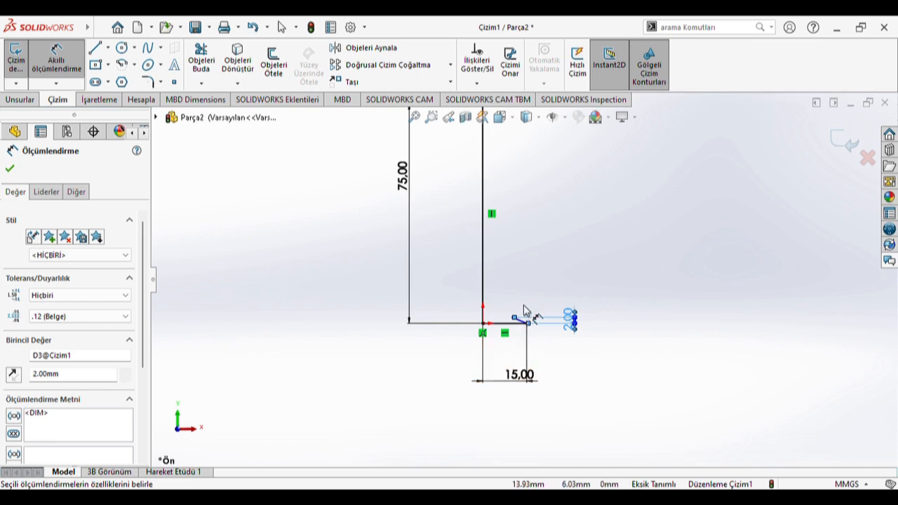
Dimension the angle between the slanted line and the bottom line as 45°.
scroll(526, 323, down, 8)
click(511, 320)
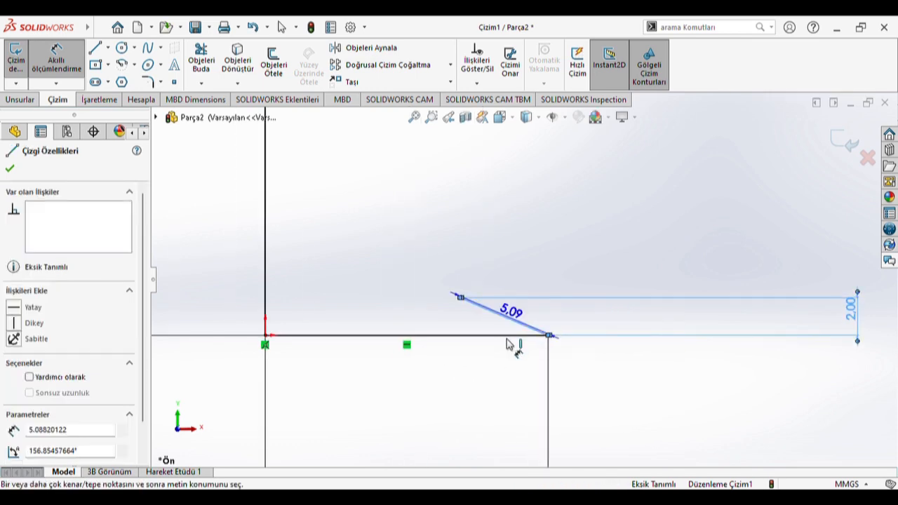
click(496, 334)
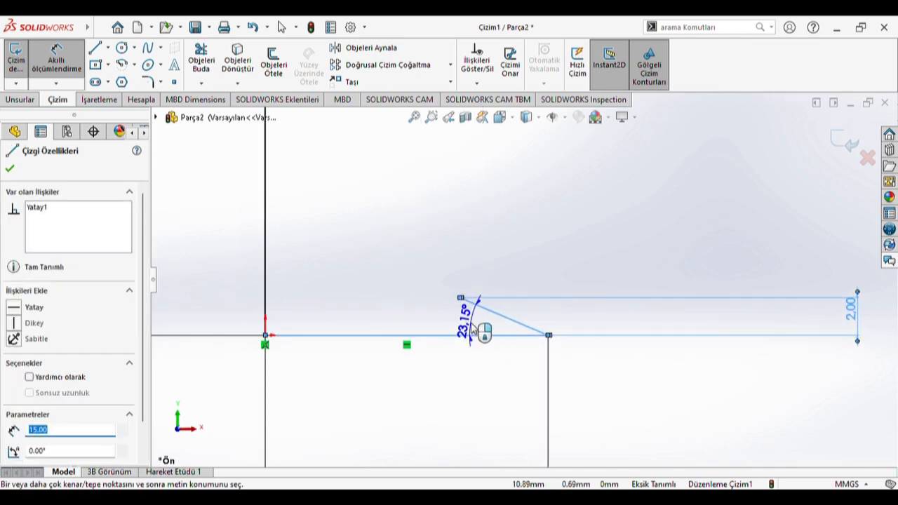
click(477, 328)
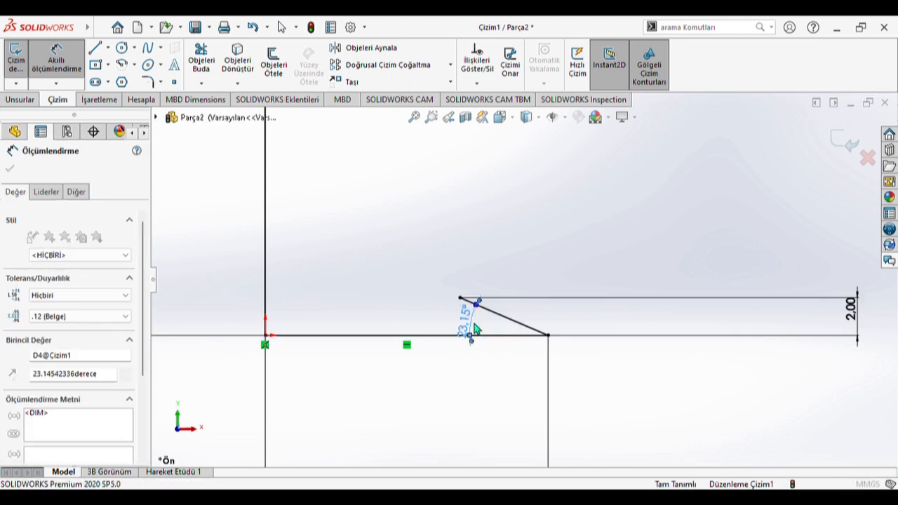
text(45)
key(Return)
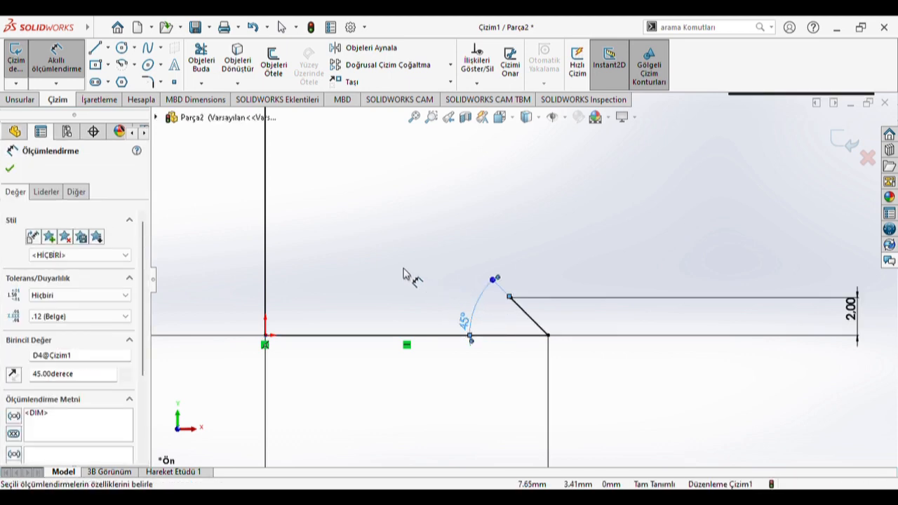
Draw a horizontal line from the slanted line's upper end toward the vertical line, stopping about 1 mm short of it.
click(99, 52)
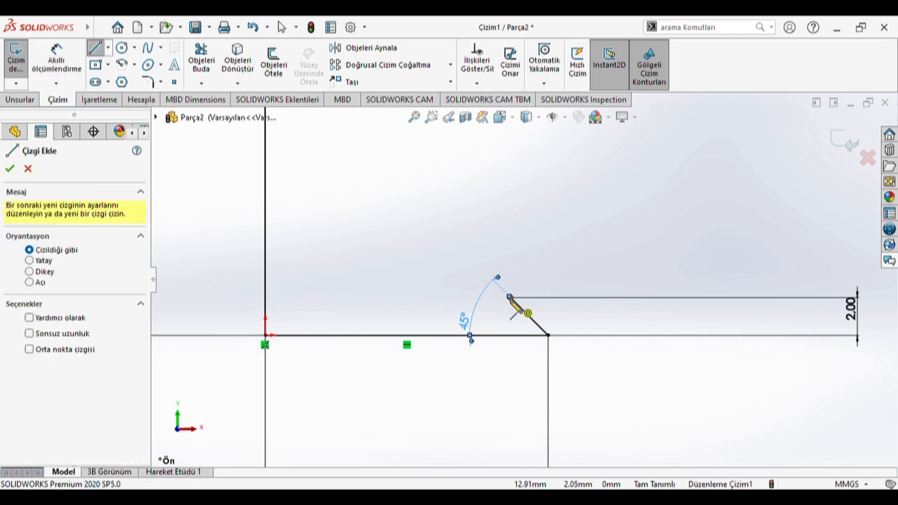
click(510, 297)
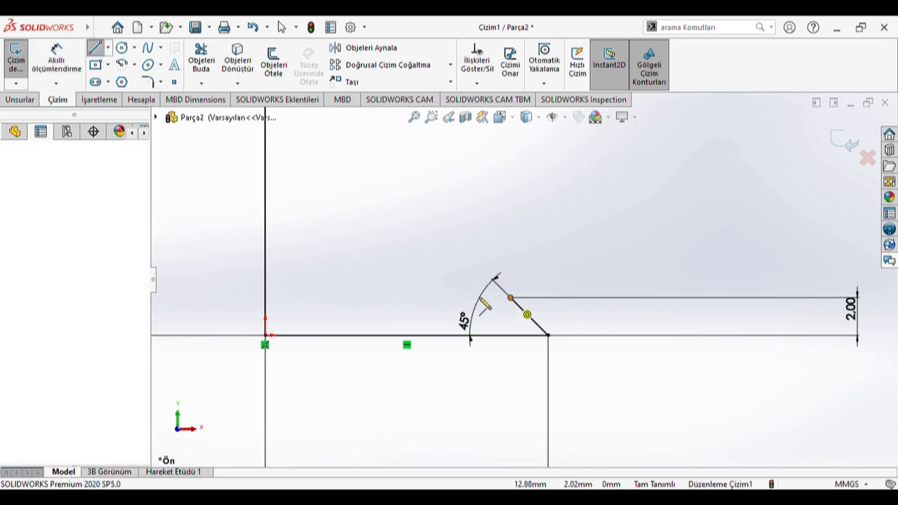
click(286, 298)
Dimension the gap between the upper horizontal line's left end and the vertical line as 1.5 mm.
click(77, 73)
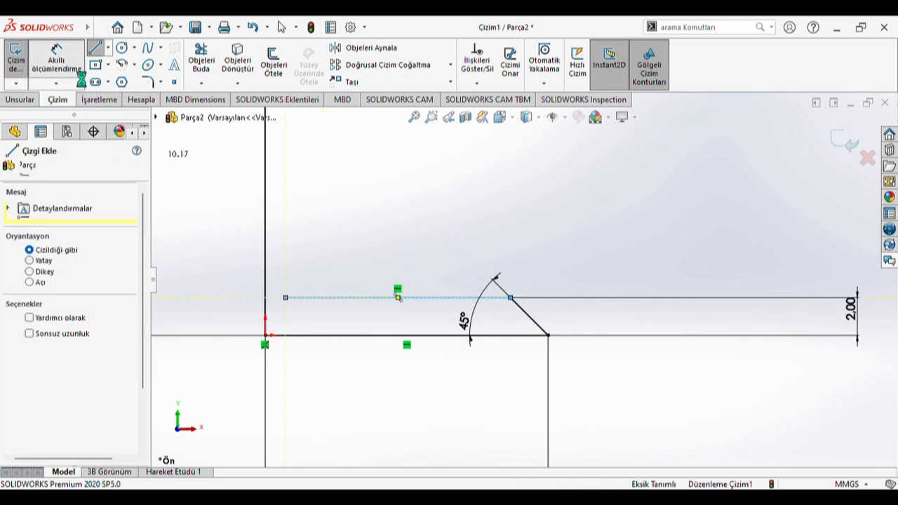
click(281, 300)
click(265, 302)
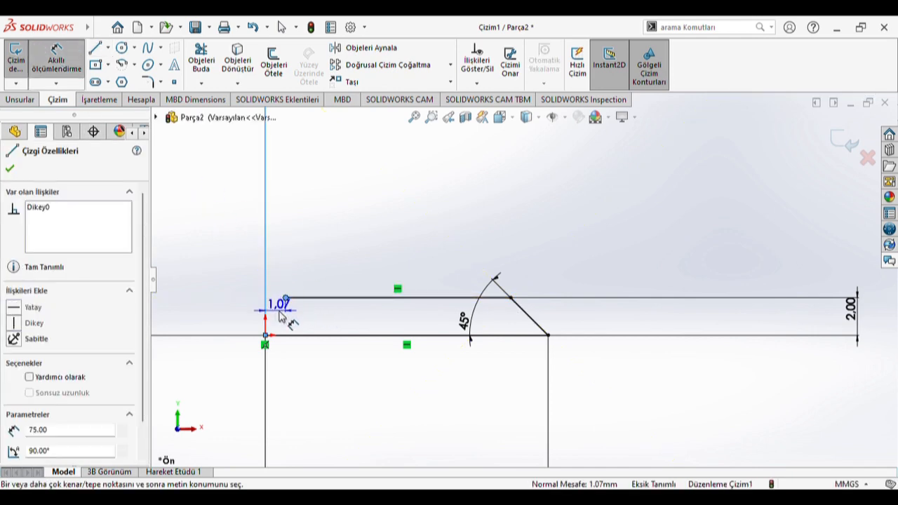
click(300, 315)
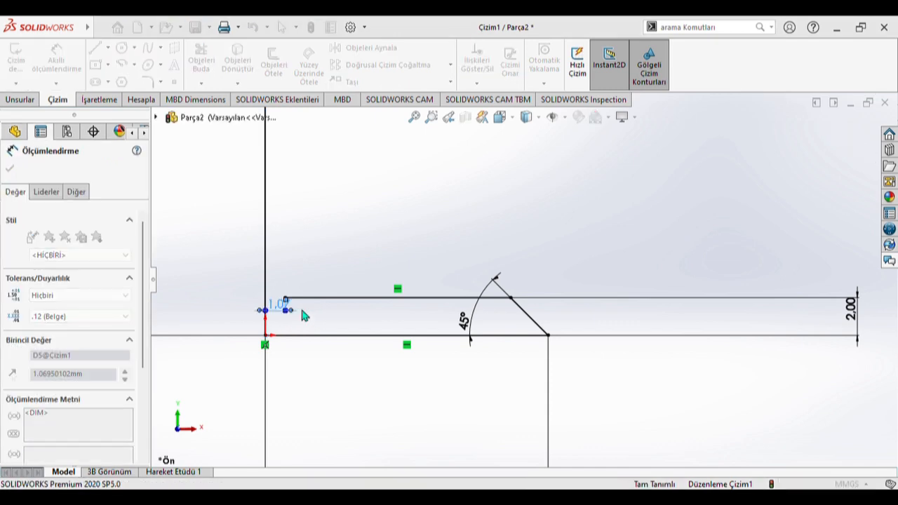
text(1.5)
key(Return)
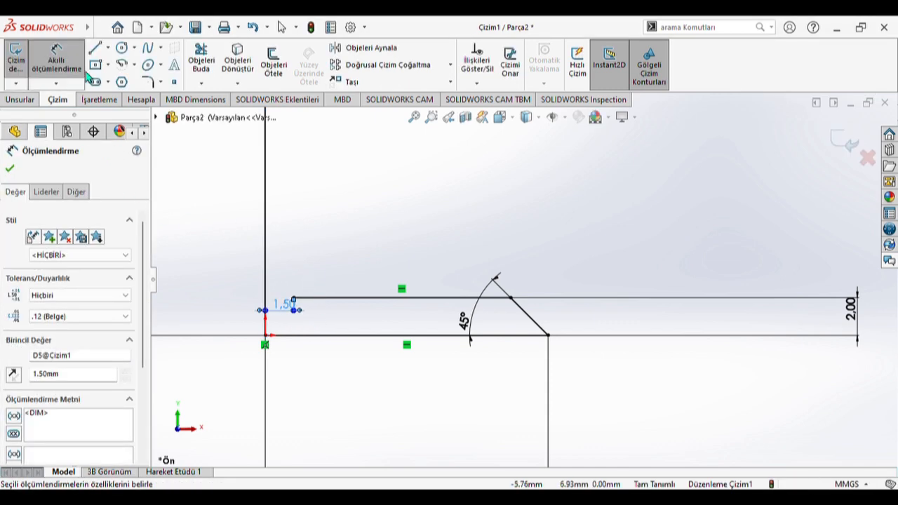
Draw a 73 mm inner vertical line up from the upper horizontal line's left end and close the profile across to the outer vertical line's top.
click(98, 50)
click(294, 299)
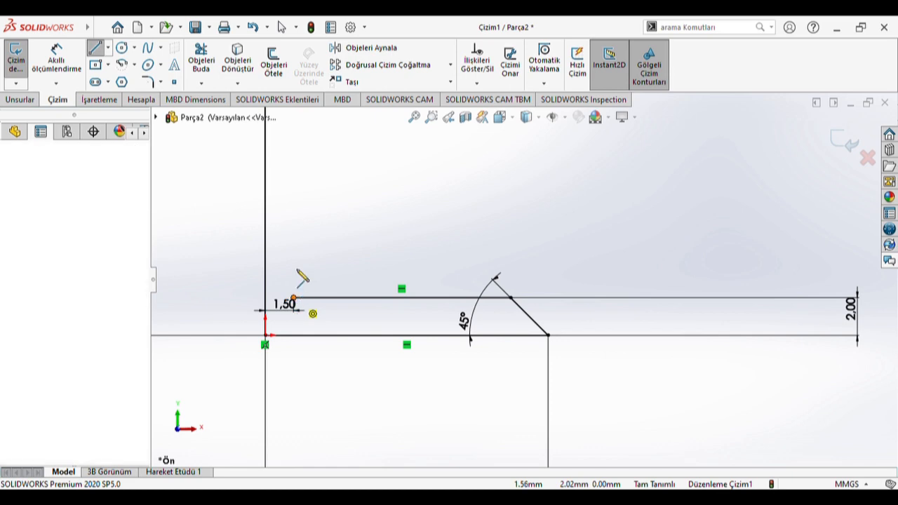
scroll(312, 242, up, 3)
scroll(431, 171, up, 4)
scroll(493, 158, down, 2)
scroll(489, 150, up, 2)
scroll(490, 150, down, 2)
scroll(499, 152, up, 2)
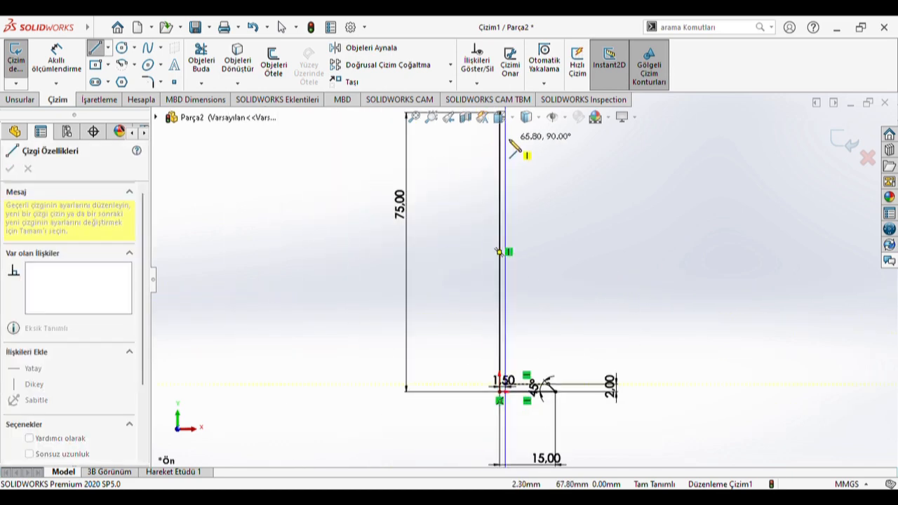
scroll(512, 142, up, 2)
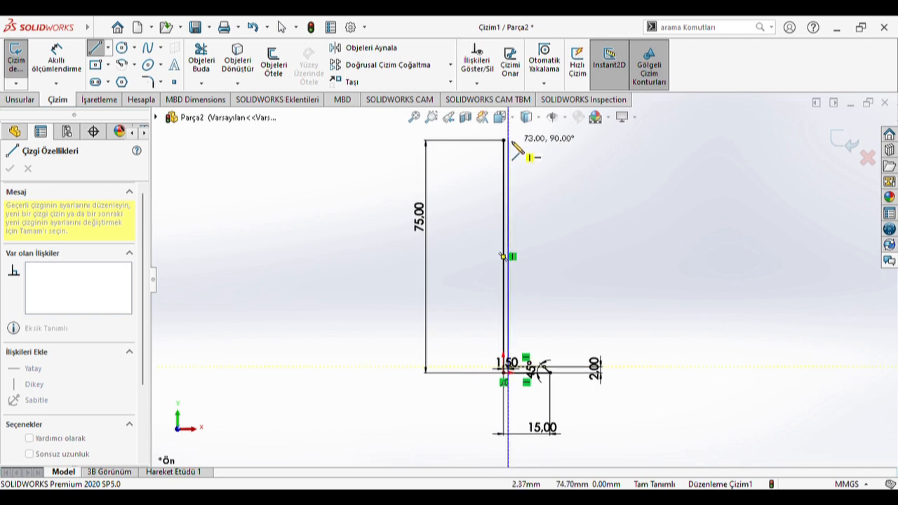
scroll(514, 148, up, 2)
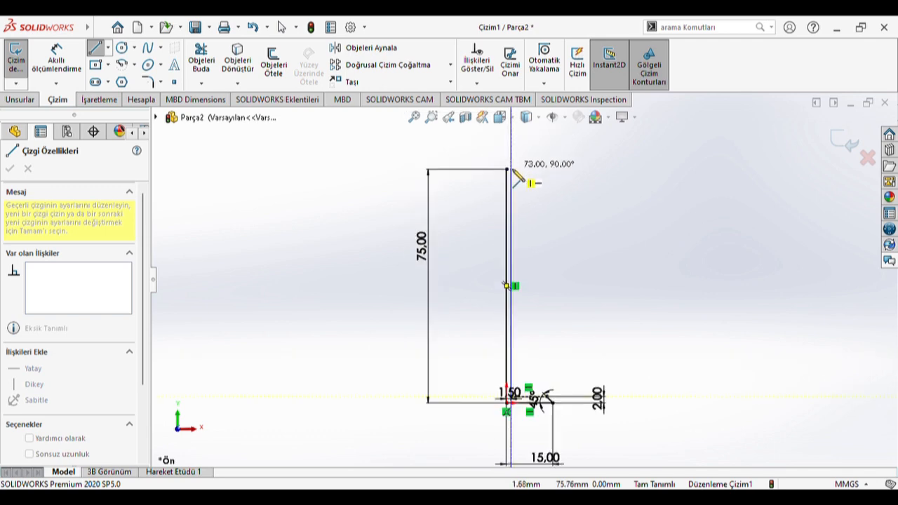
scroll(518, 177, down, 4)
click(515, 225)
click(498, 225)
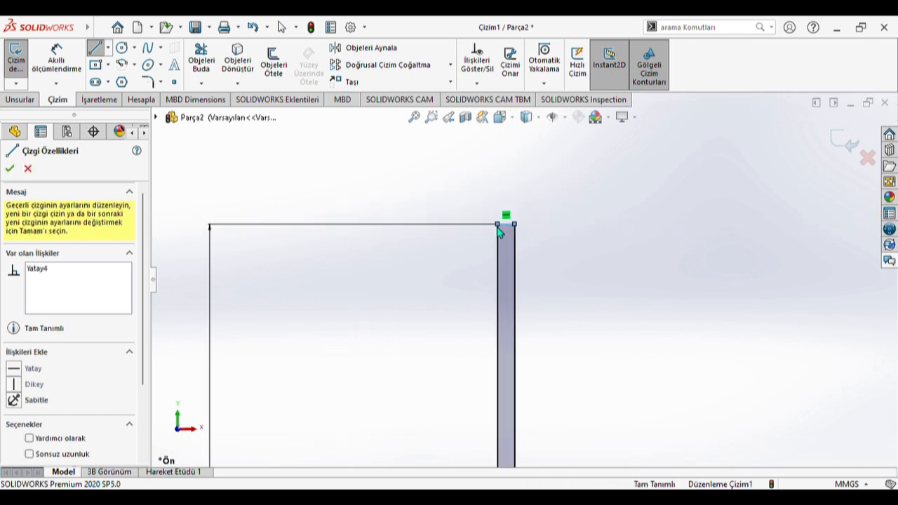
scroll(558, 275, up, 5)
scroll(559, 277, down, 3)
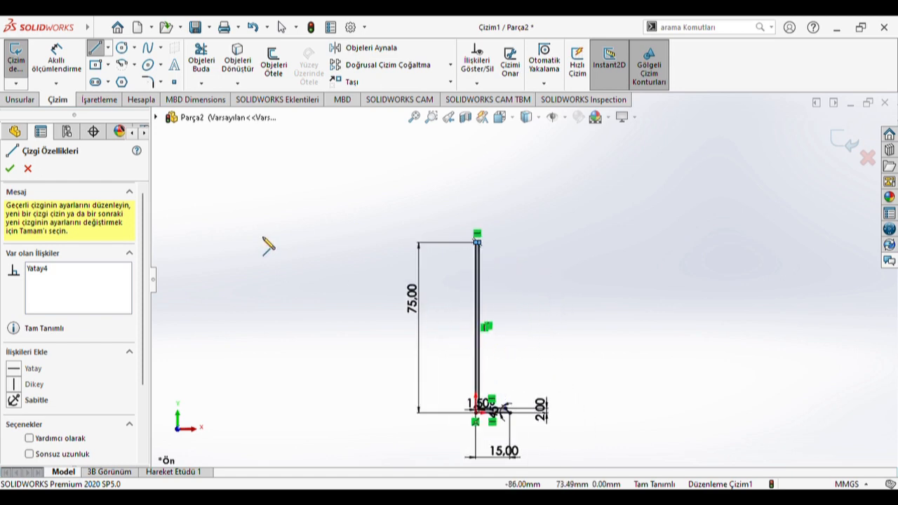
Fillet the inner corner between the inner vertical line and the upper horizontal line with a 10 mm radius.
click(147, 83)
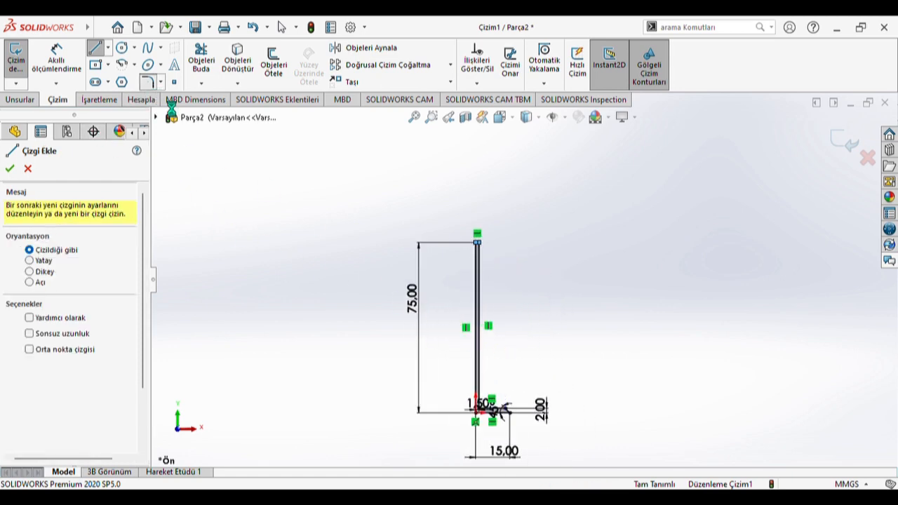
scroll(491, 358, down, 3)
scroll(466, 386, down, 2)
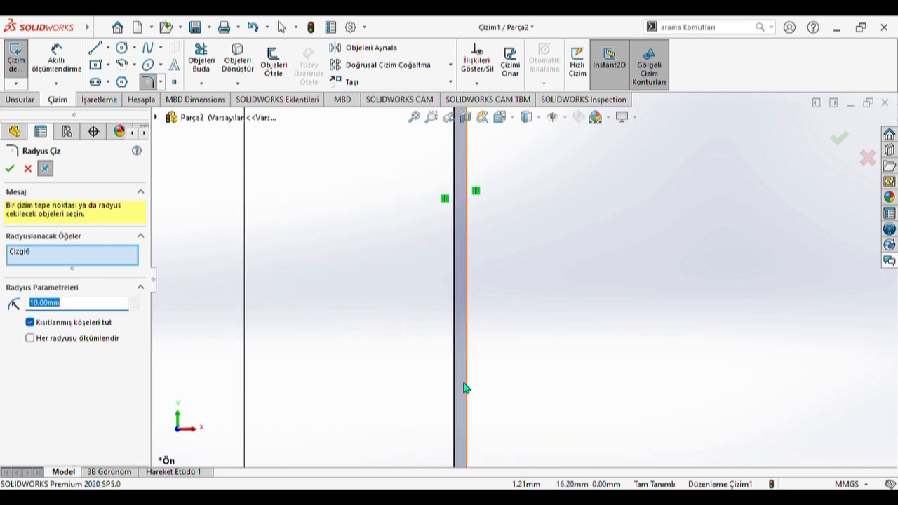
scroll(482, 401, up, 5)
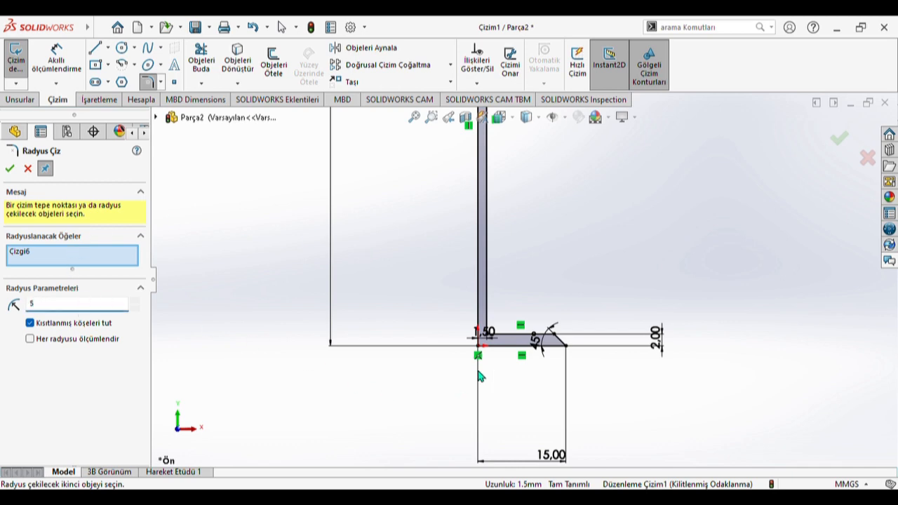
click(28, 259)
key(Delete)
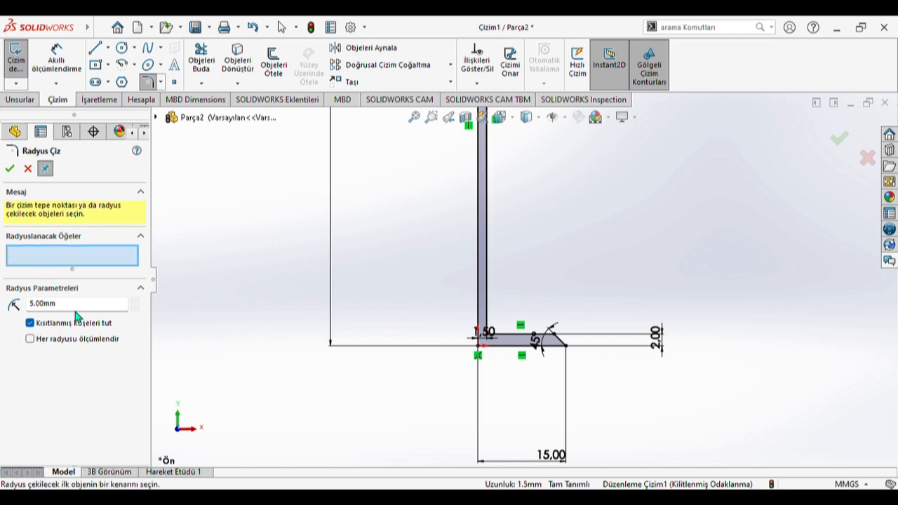
click(486, 309)
click(522, 343)
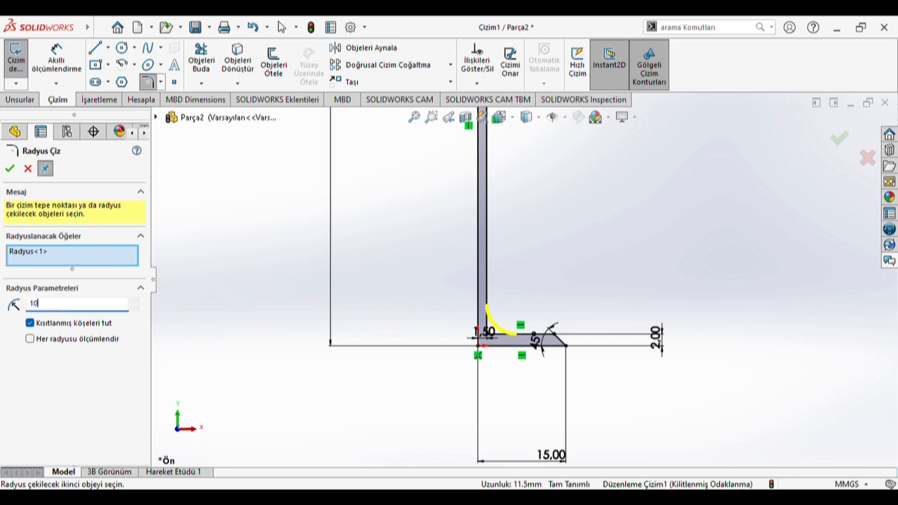
click(10, 170)
scroll(477, 215, up, 5)
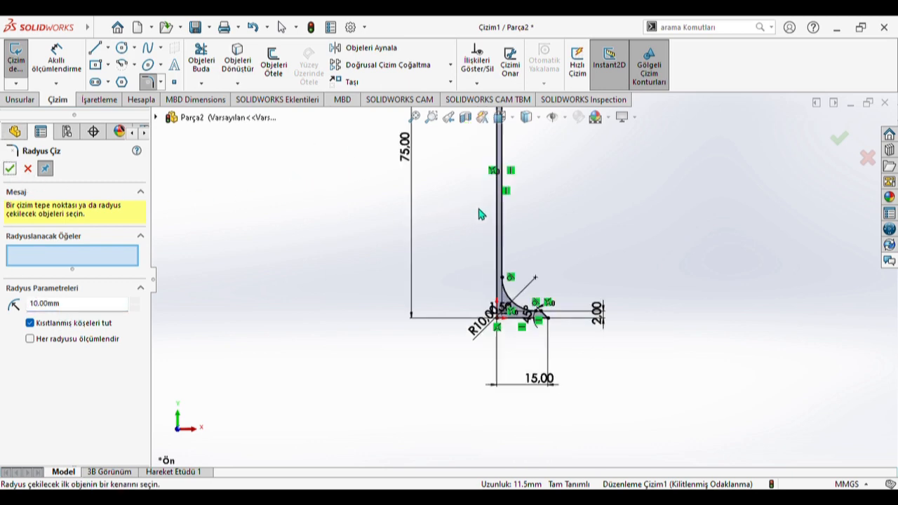
click(11, 170)
Revolve the closed profile 360° about the 75 mm outer vertical line.
click(19, 99)
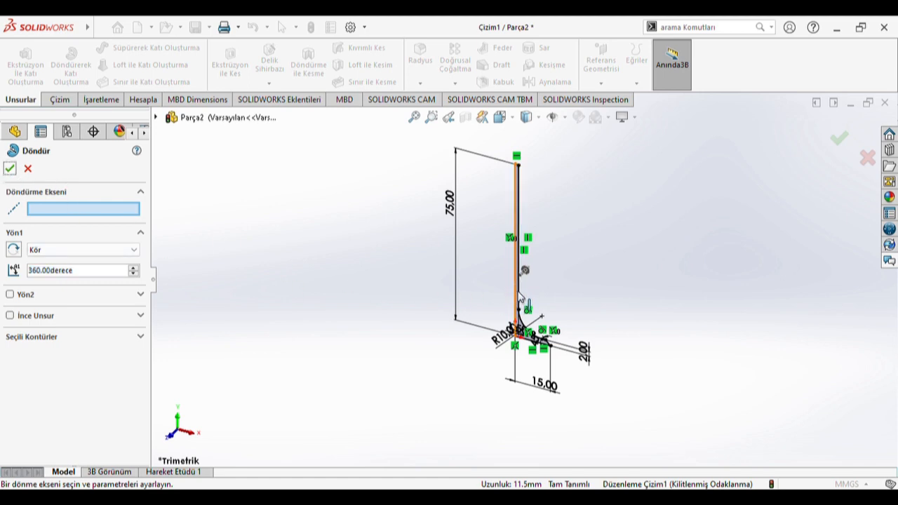
click(517, 295)
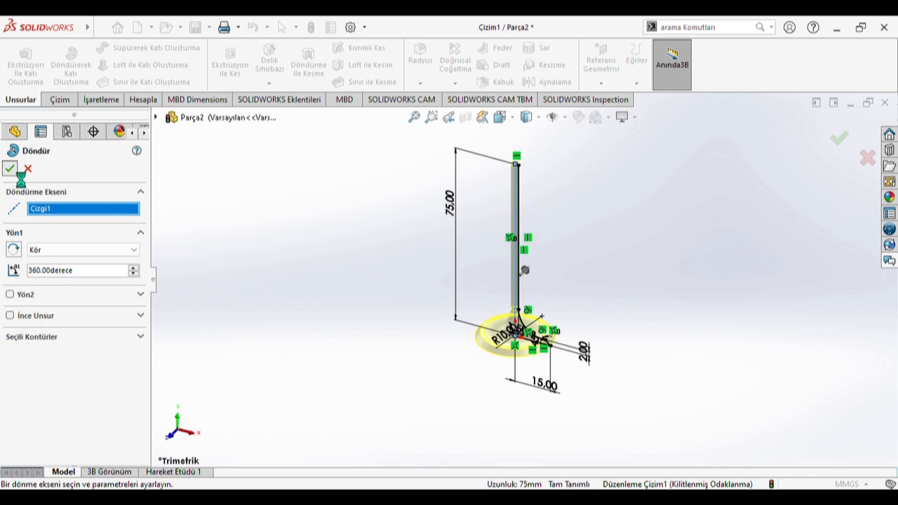
scroll(524, 300, down, 1)
middle_drag(516, 325, 521, 247)
click(598, 287)
Try to chamfer the upper outer circular edge of the valve head by 0.5 mm at 45°.
middle_drag(598, 287, 545, 360)
scroll(569, 334, down, 3)
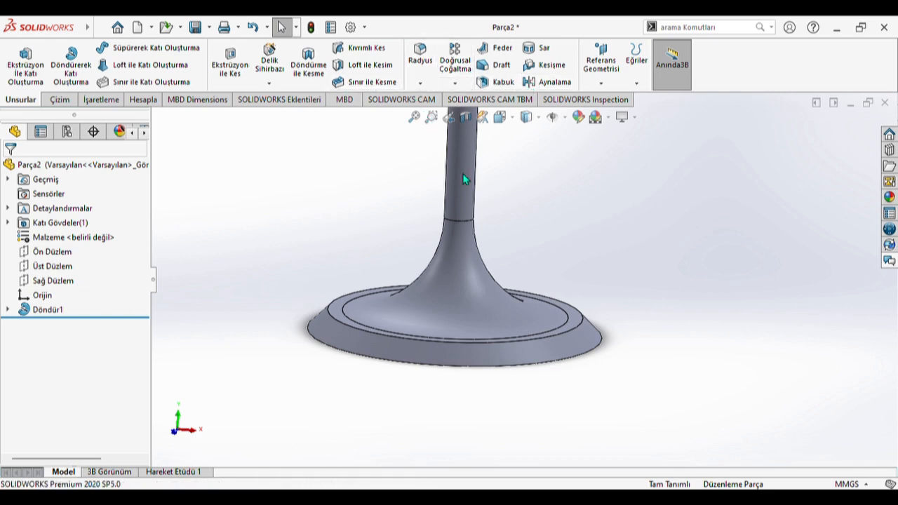
click(576, 327)
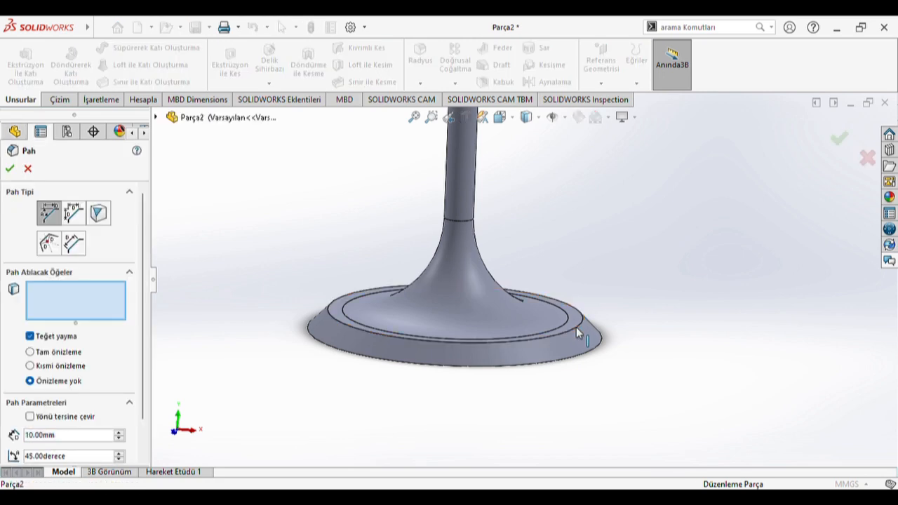
double_click(81, 446)
text(0.)
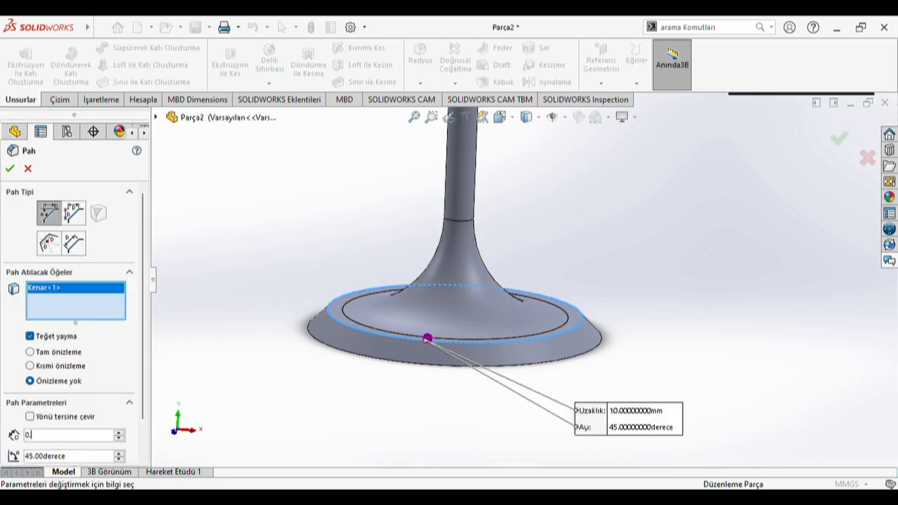
text(5)
key(Return)
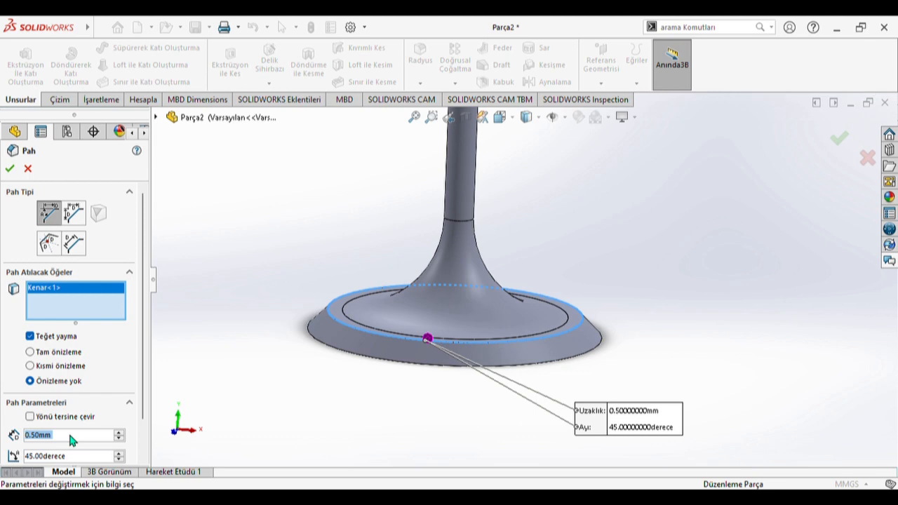
click(9, 169)
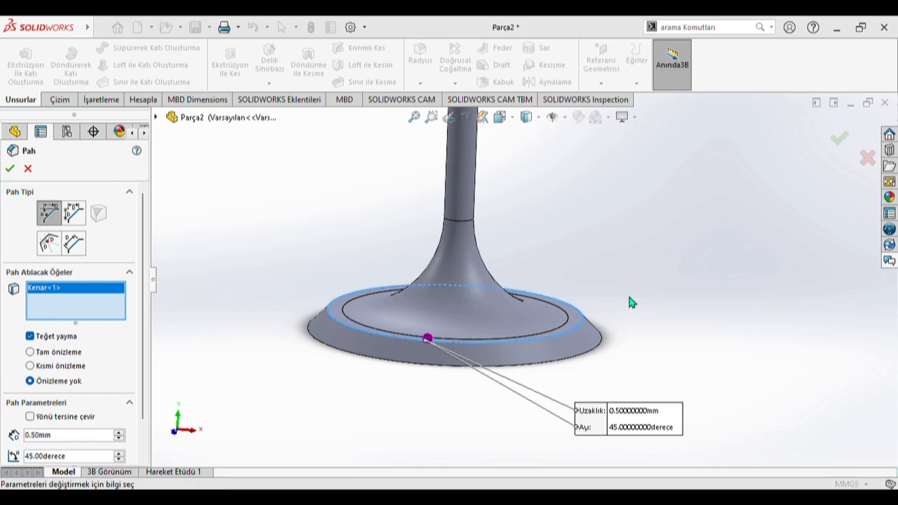
click(28, 168)
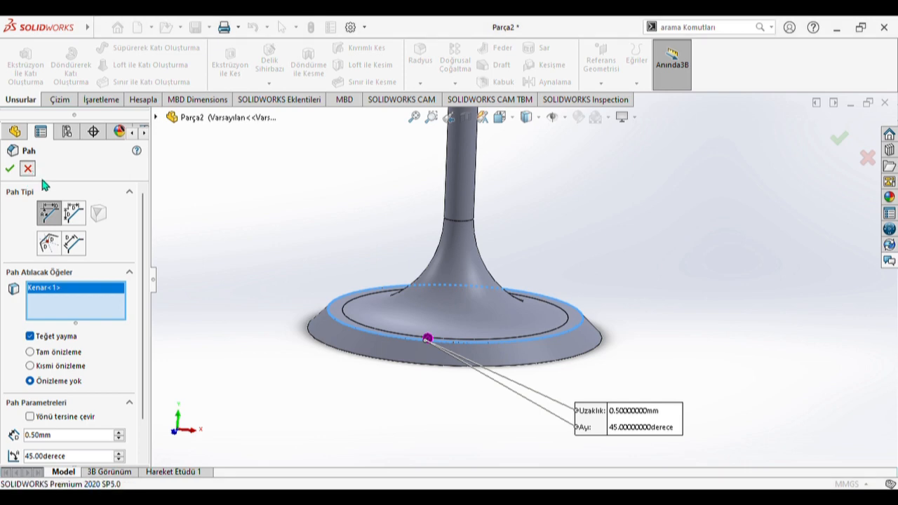
Assign the material Paslanmaz Çelik (ferritli) to the part and save it as "emme subabı".
scroll(533, 289, up, 3)
middle_drag(530, 289, 511, 261)
scroll(530, 298, down, 4)
scroll(529, 297, up, 5)
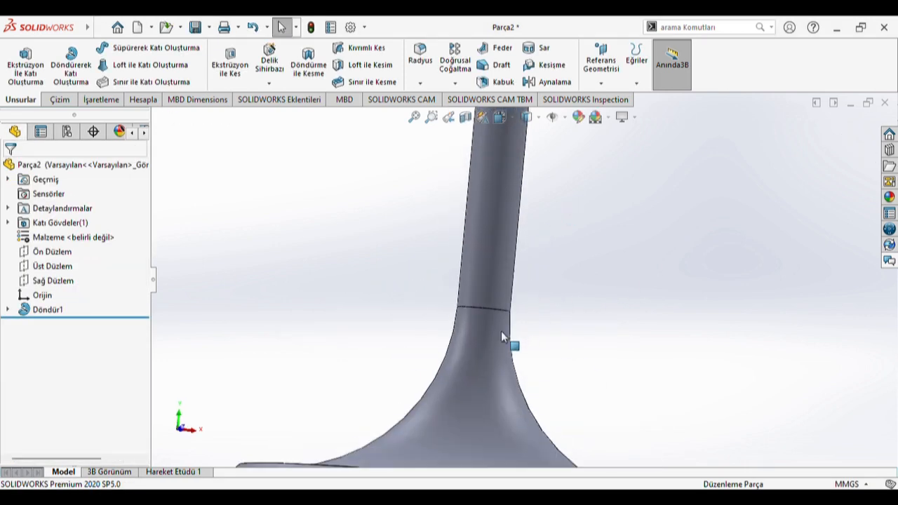
middle_drag(535, 194, 528, 264)
middle_drag(520, 320, 491, 262)
middle_drag(479, 303, 475, 303)
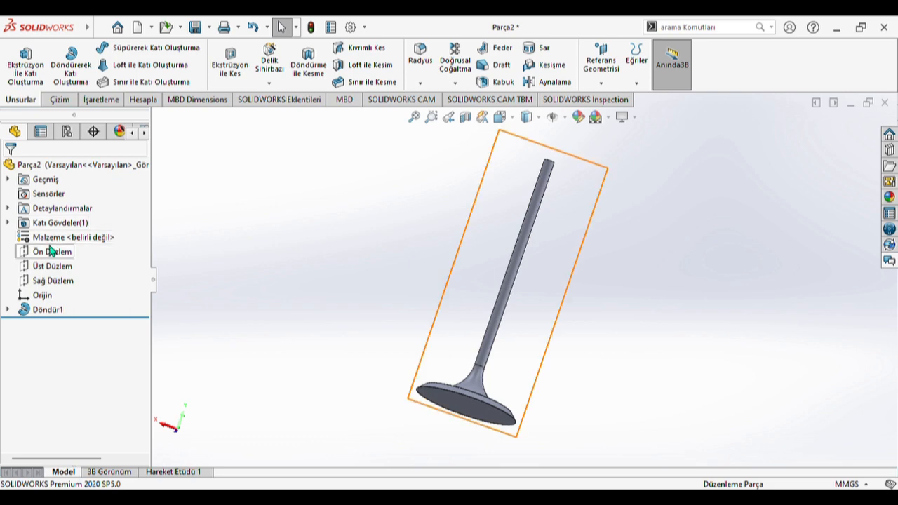
click(105, 238)
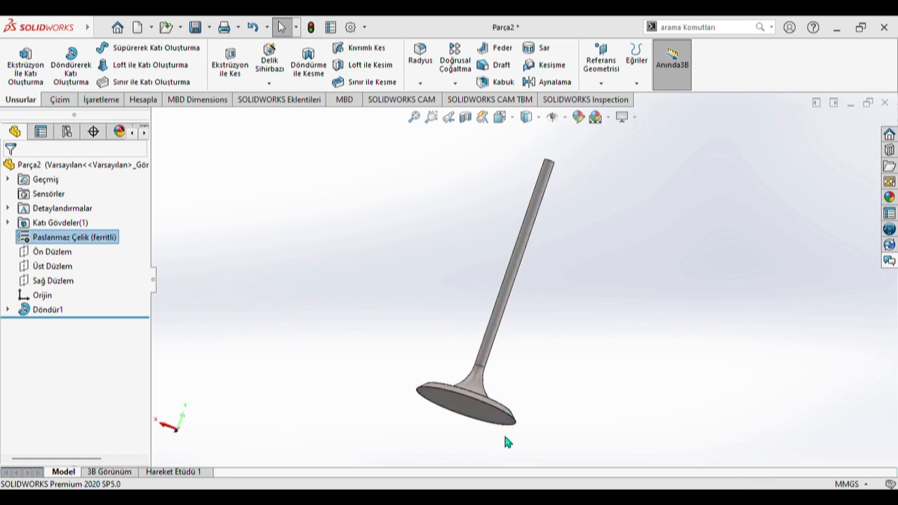
middle_drag(543, 345, 393, 160)
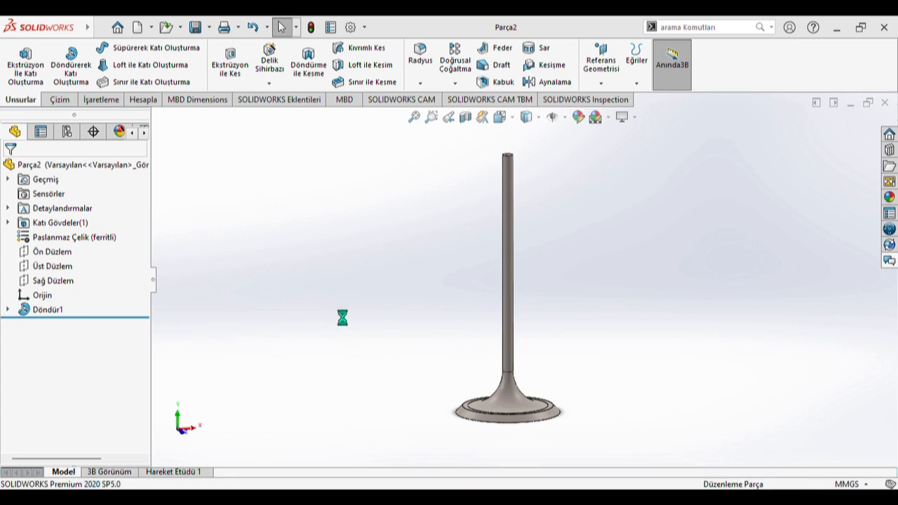
middle_drag(585, 302, 449, 297)
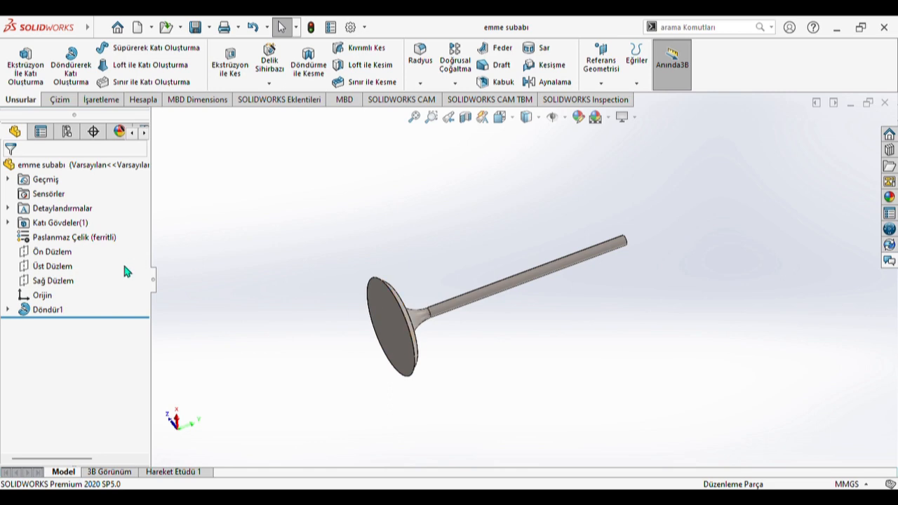
Reopen the revolve's sketch for editing and trim away the 15 mm line that forms the flat valve face.
click(47, 309)
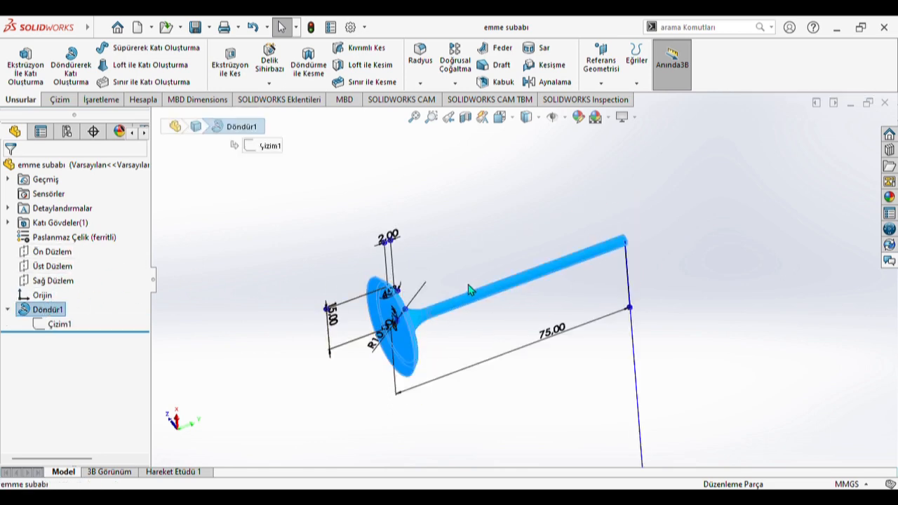
click(59, 324)
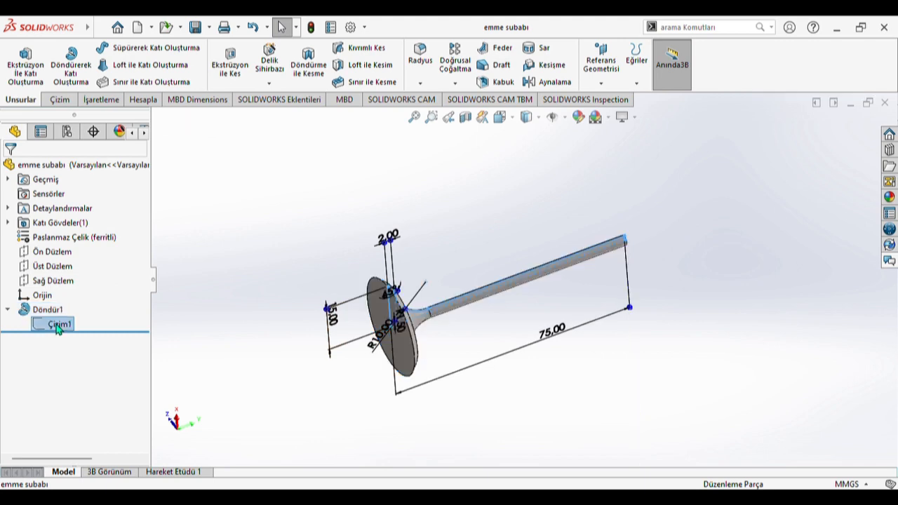
click(73, 269)
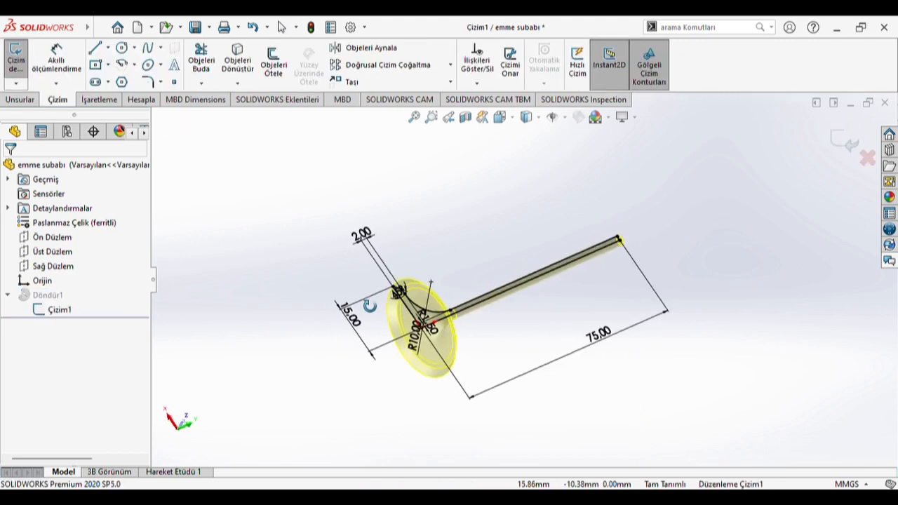
scroll(419, 293, down, 5)
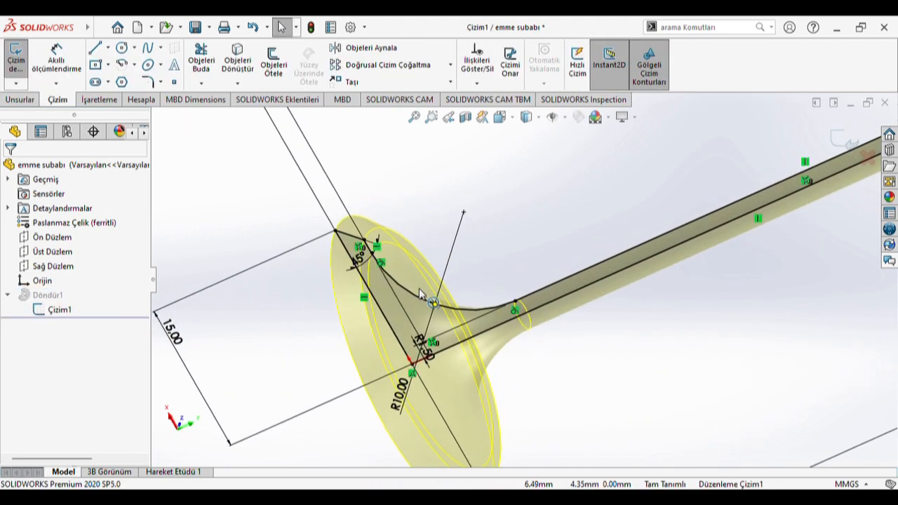
scroll(420, 294, down, 4)
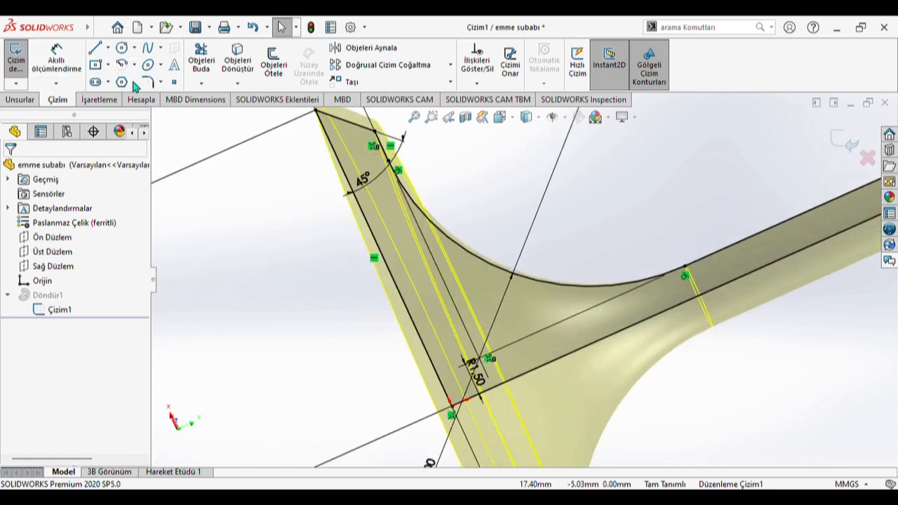
click(199, 61)
click(367, 232)
drag(327, 214, 398, 261)
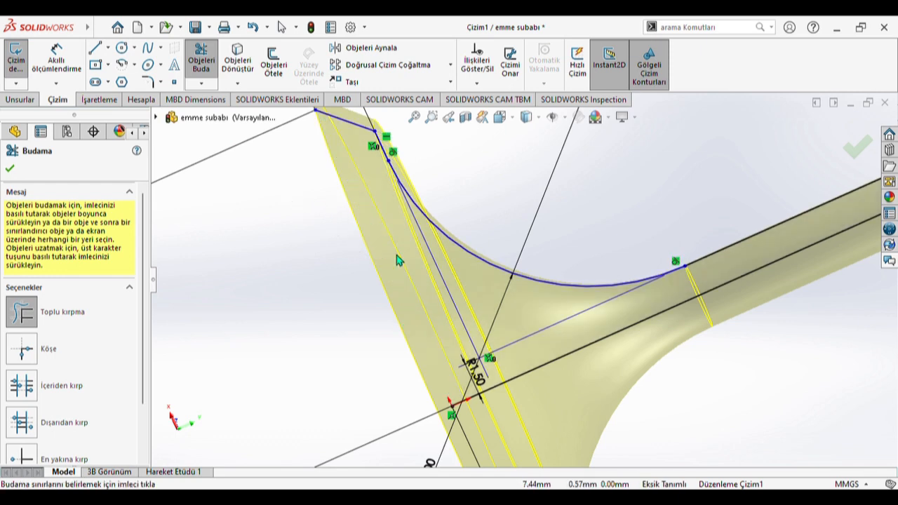
Draw three connected lines from the rim corner slanting inward, radially about 1 mm inside the face, and back to the origin, and exit the sketch.
click(98, 47)
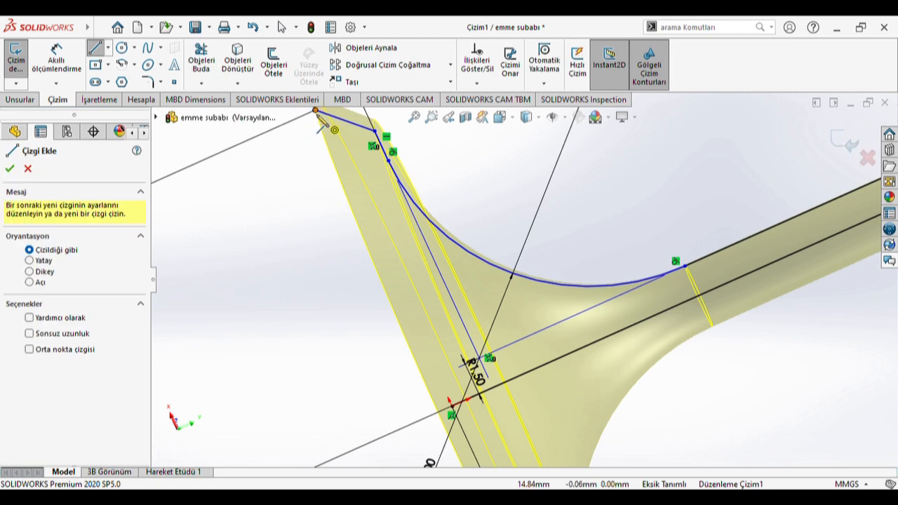
click(316, 111)
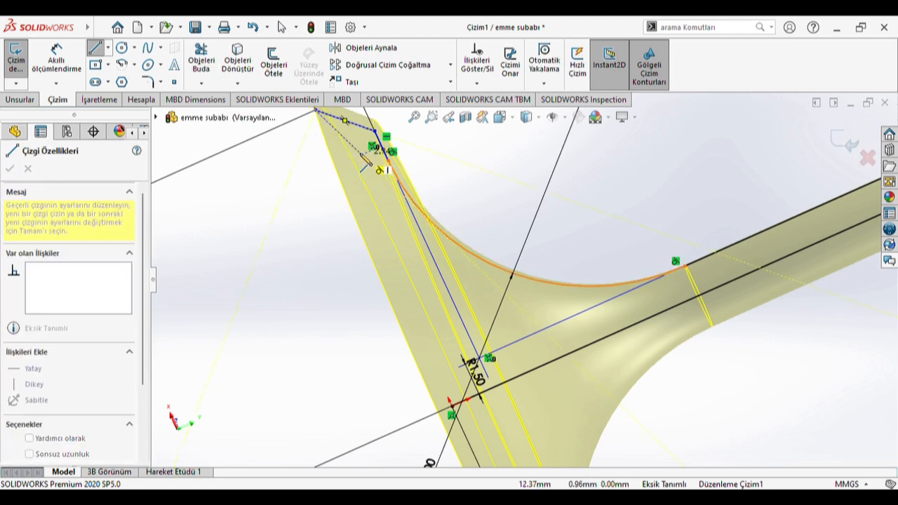
click(362, 165)
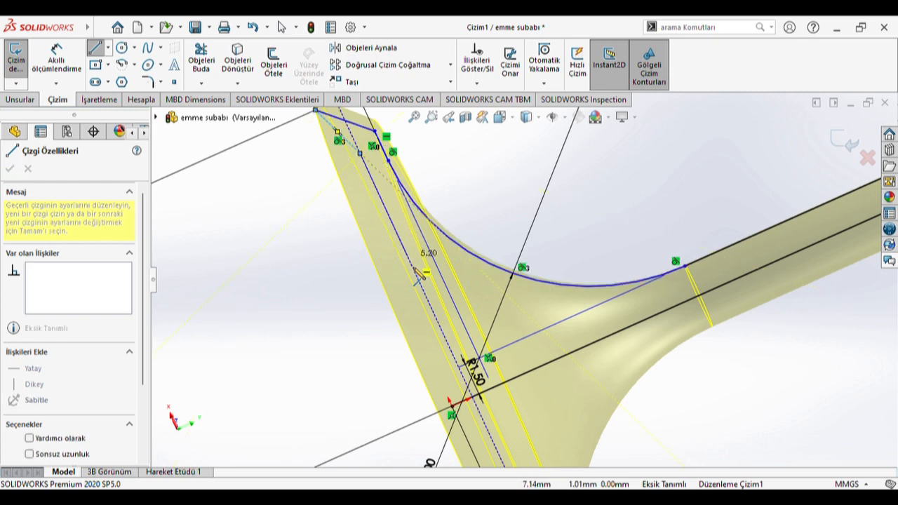
click(430, 305)
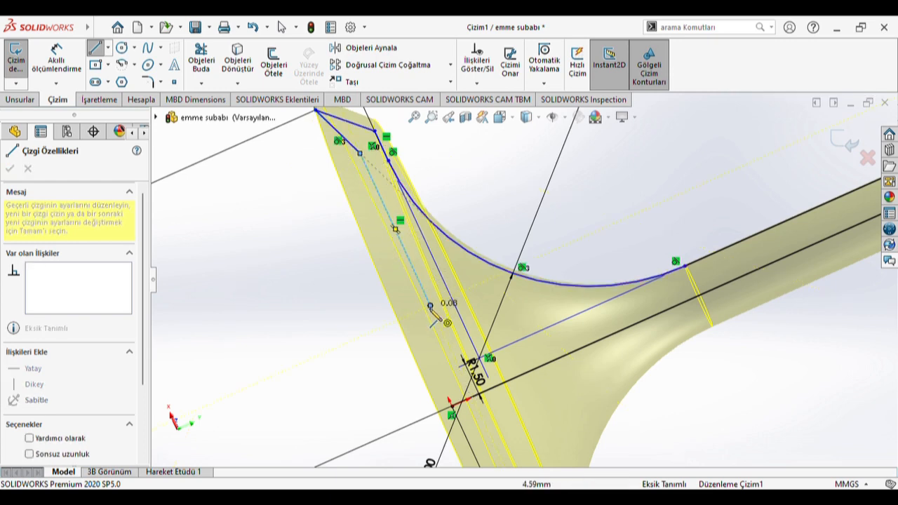
double_click(451, 406)
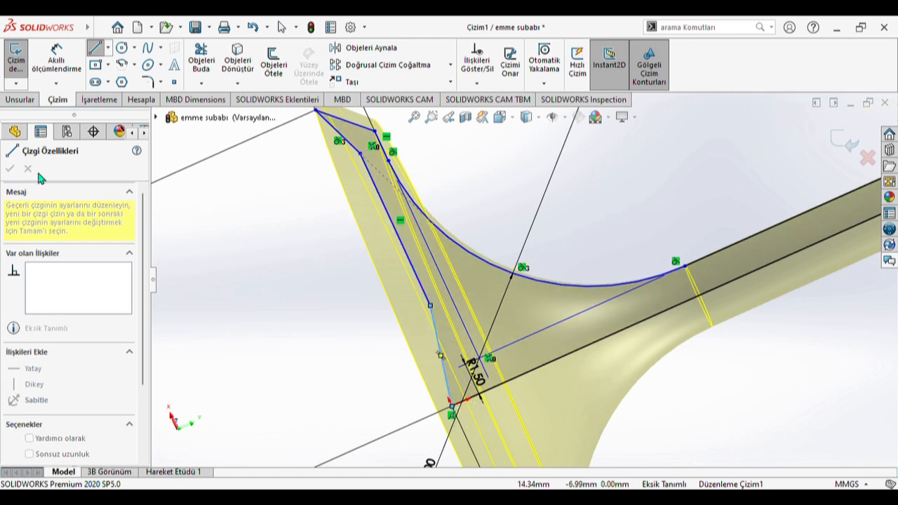
click(844, 140)
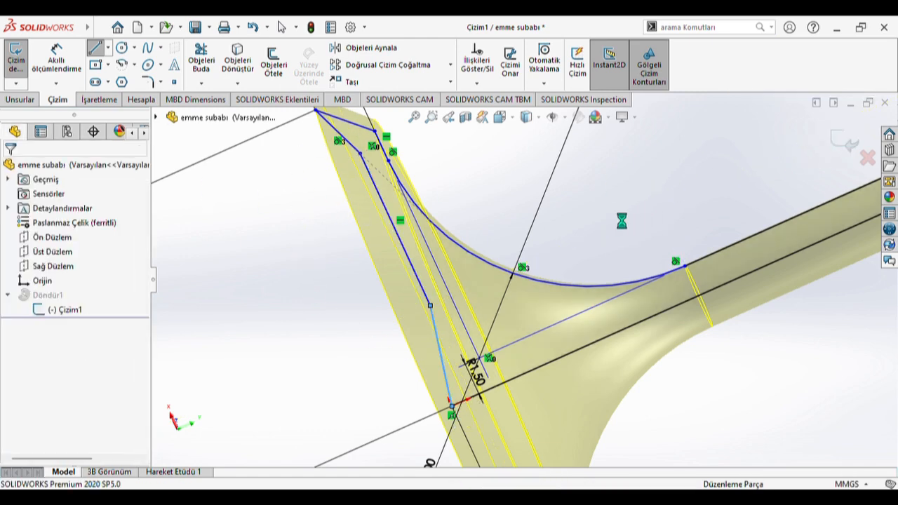
mouse_move(453, 285)
middle_down()
mouse_move(474, 274)
mouse_move(449, 316)
mouse_move(455, 367)
mouse_move(435, 293)
mouse_move(426, 291)
middle_up()
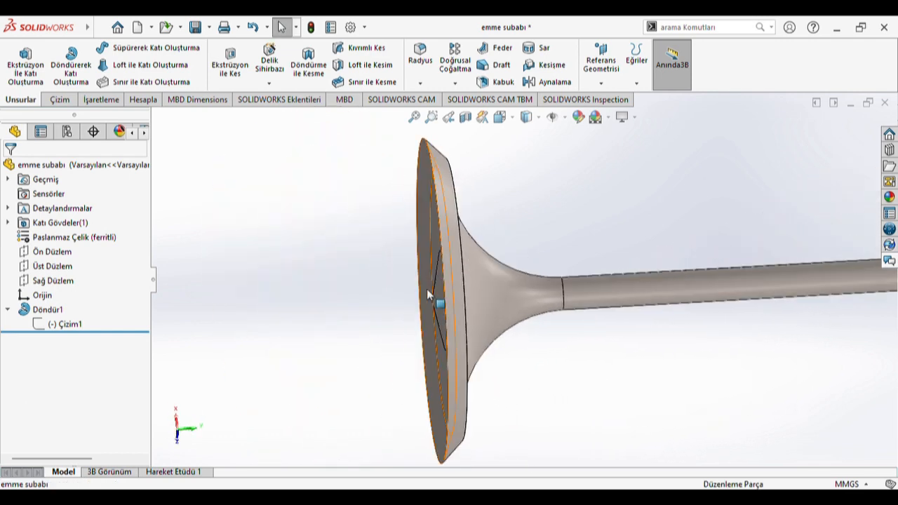
middle_drag(383, 328, 596, 256)
scroll(541, 284, up, 3)
middle_drag(539, 281, 569, 320)
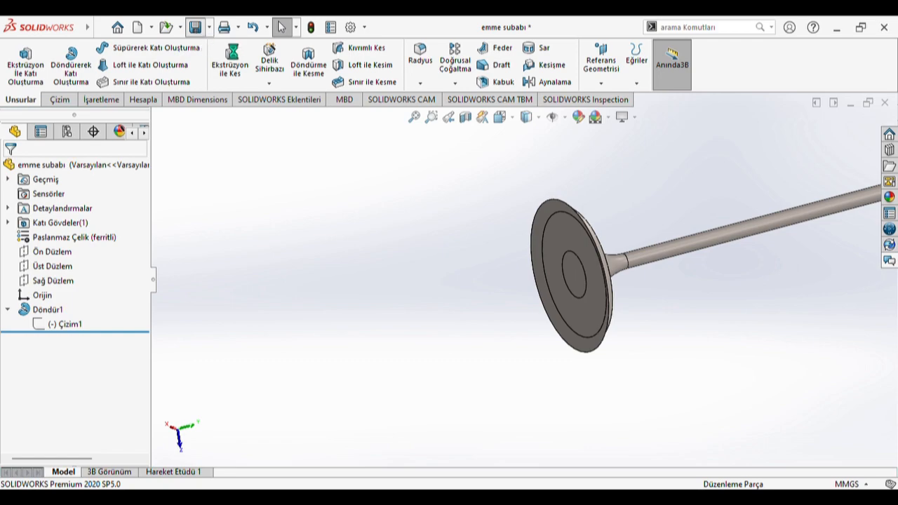